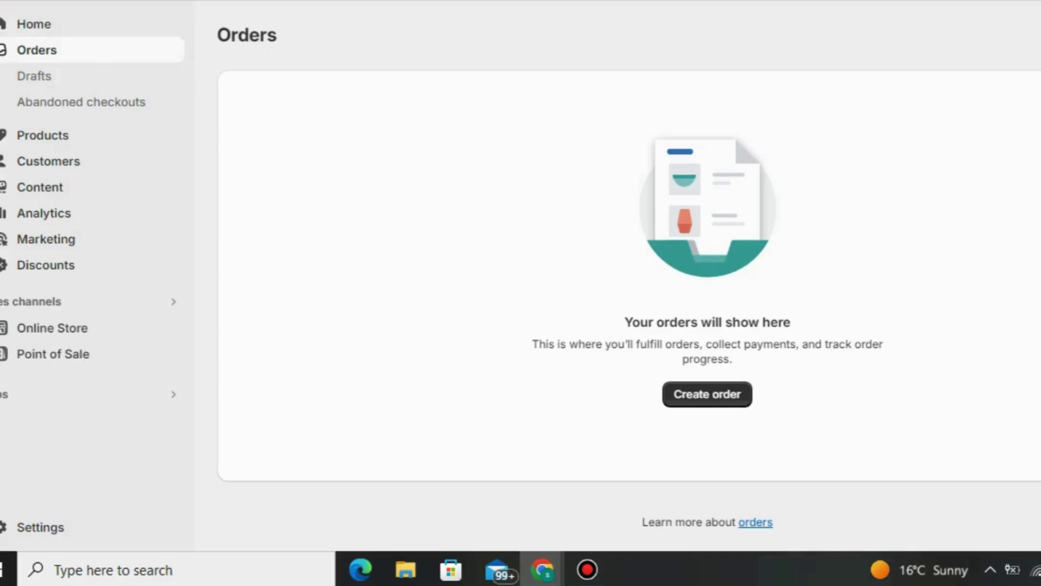
Open a blank new product form and review its description, media, category and pricing sections.
click(43, 135)
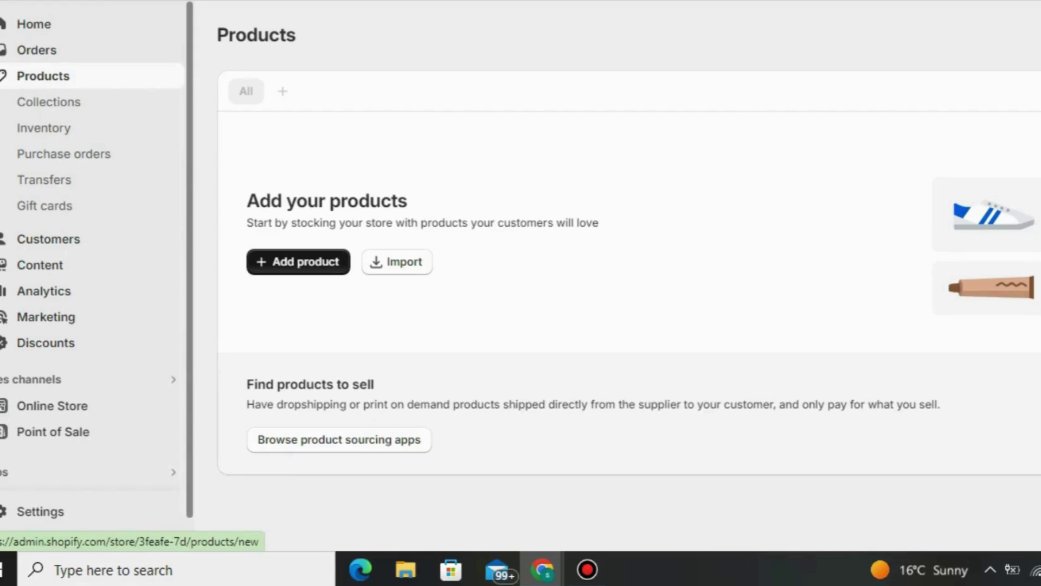
click(298, 262)
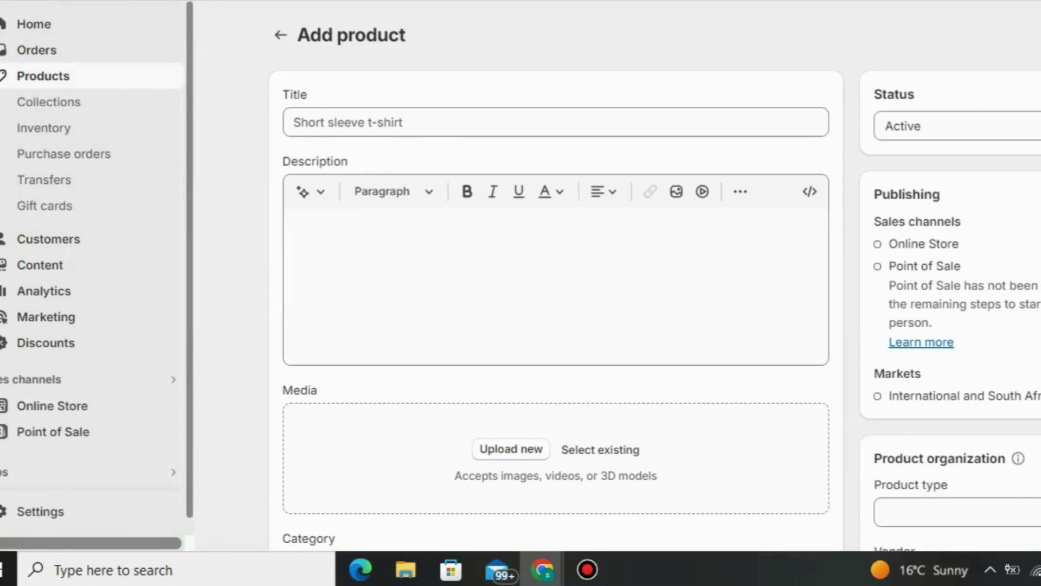
scroll(555, 284, down, 4)
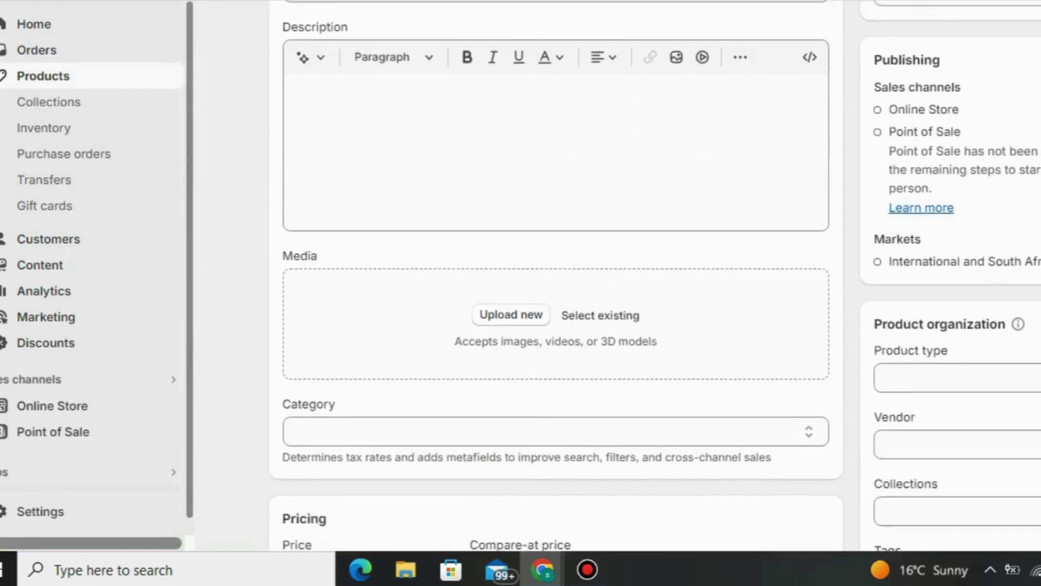
scroll(555, 285, down, 1)
triple_click(964, 159)
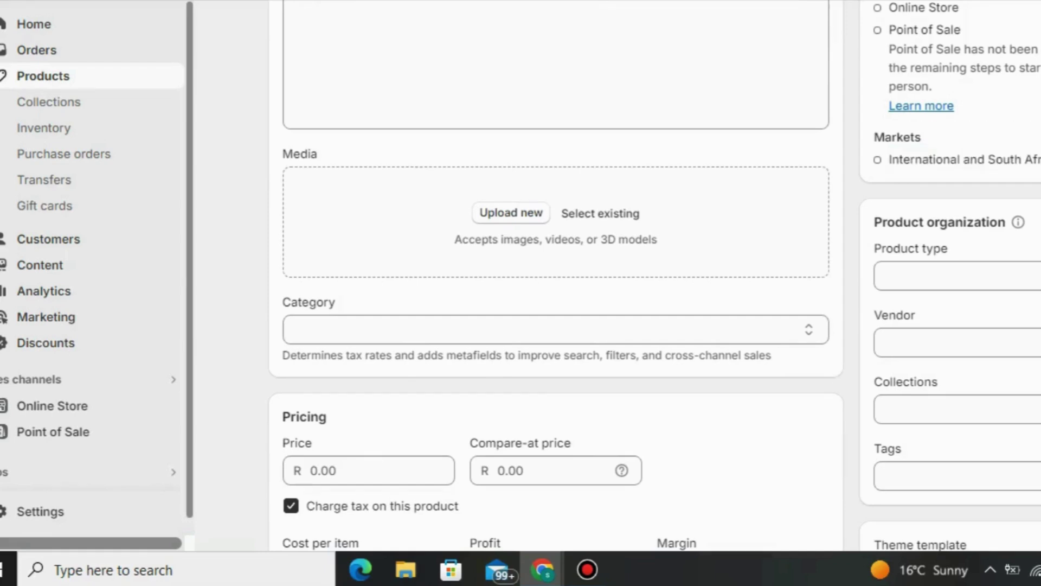
scroll(654, 277, up, 1)
scroll(555, 285, up, 5)
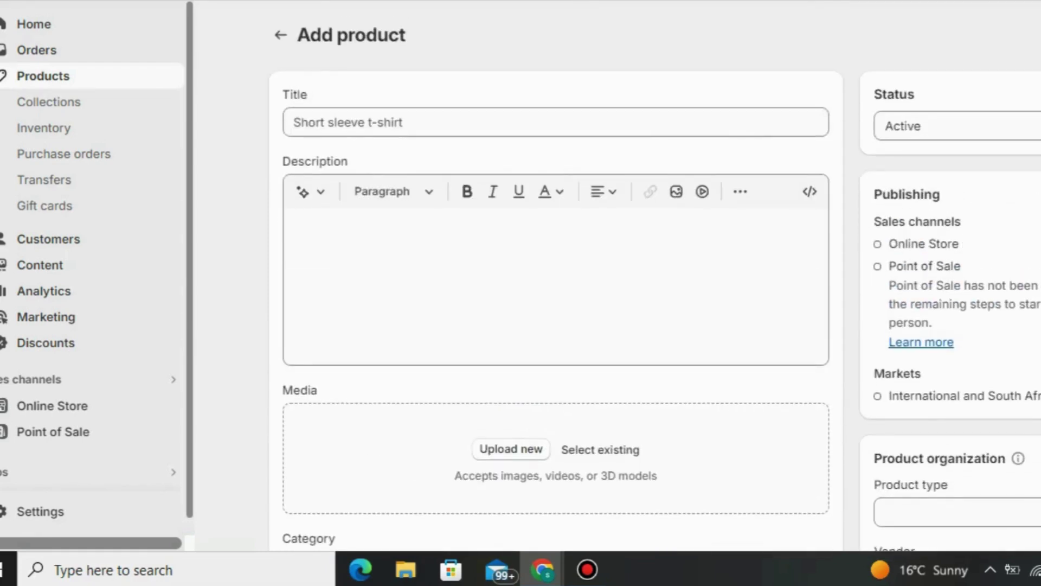
Generate a product description from the keywords "t shirt for men" in the Expert tone and keep the generated text.
click(295, 122)
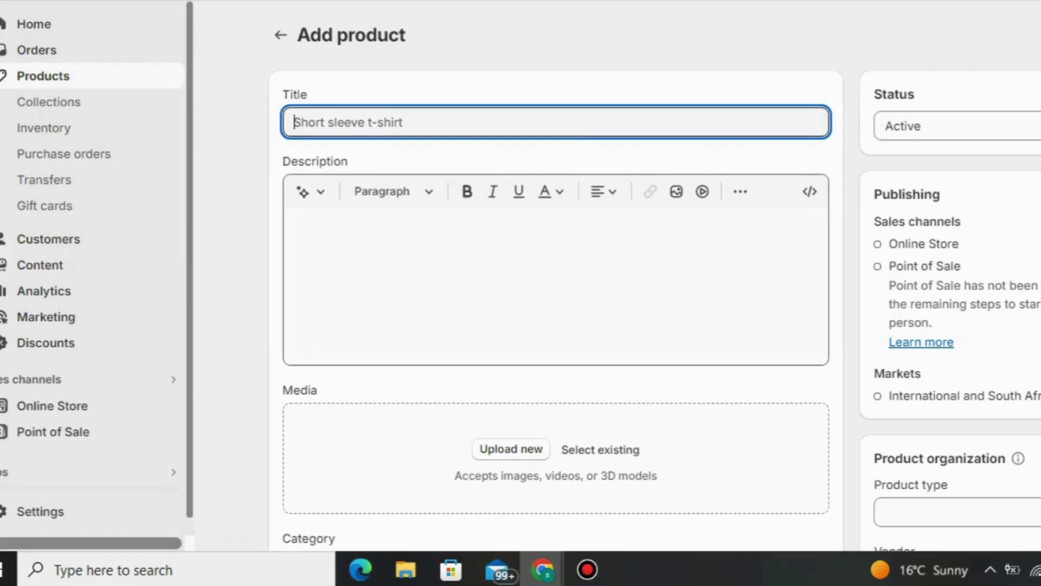
click(296, 225)
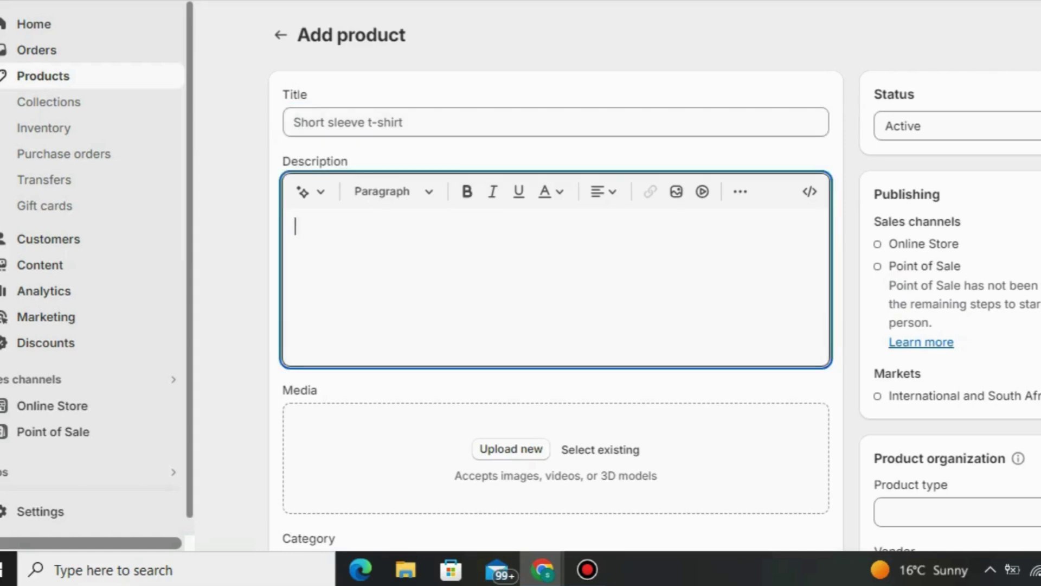
click(304, 191)
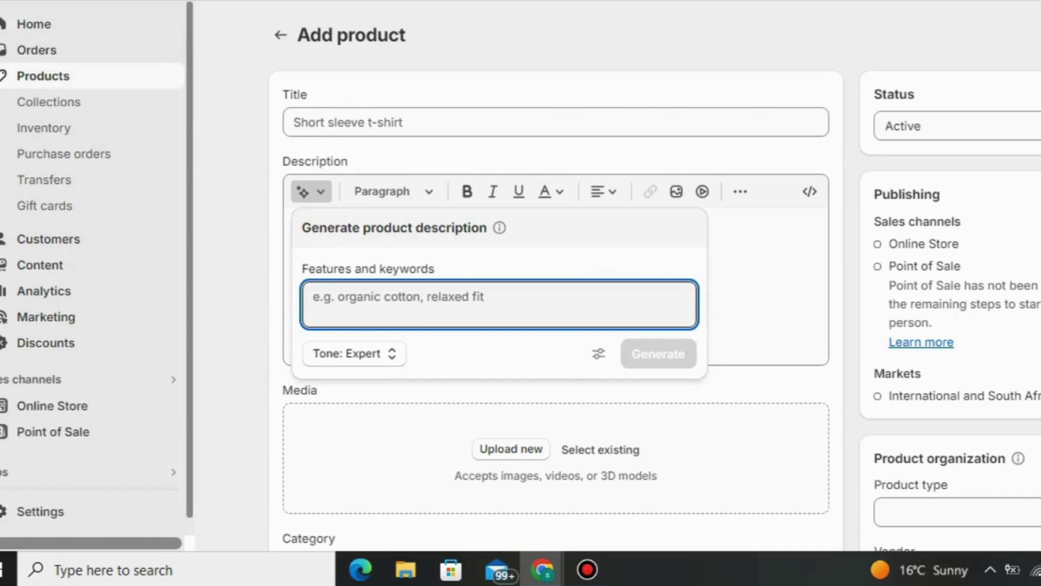
text(t sh)
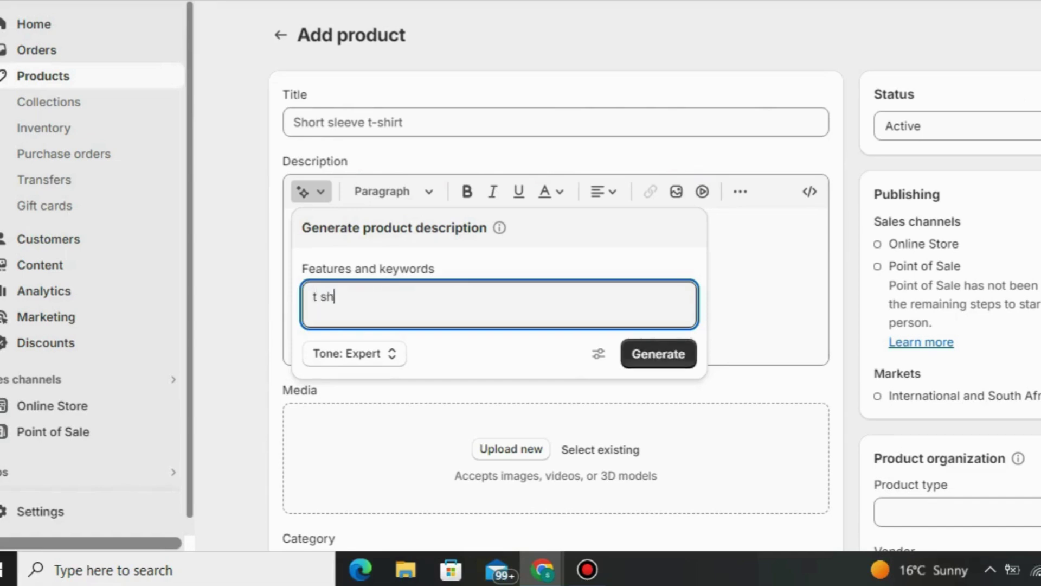
text(irt for men)
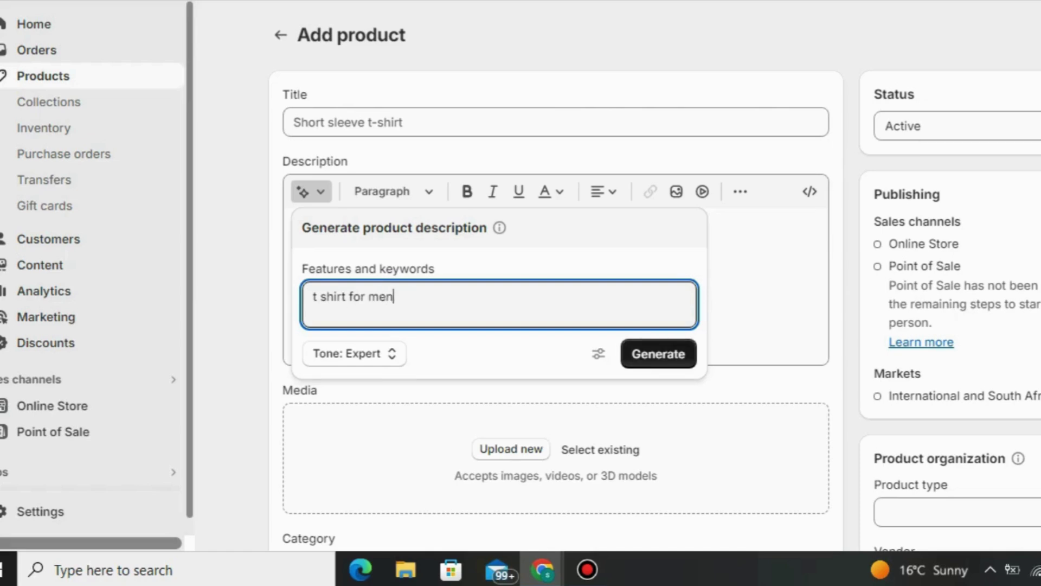
click(657, 353)
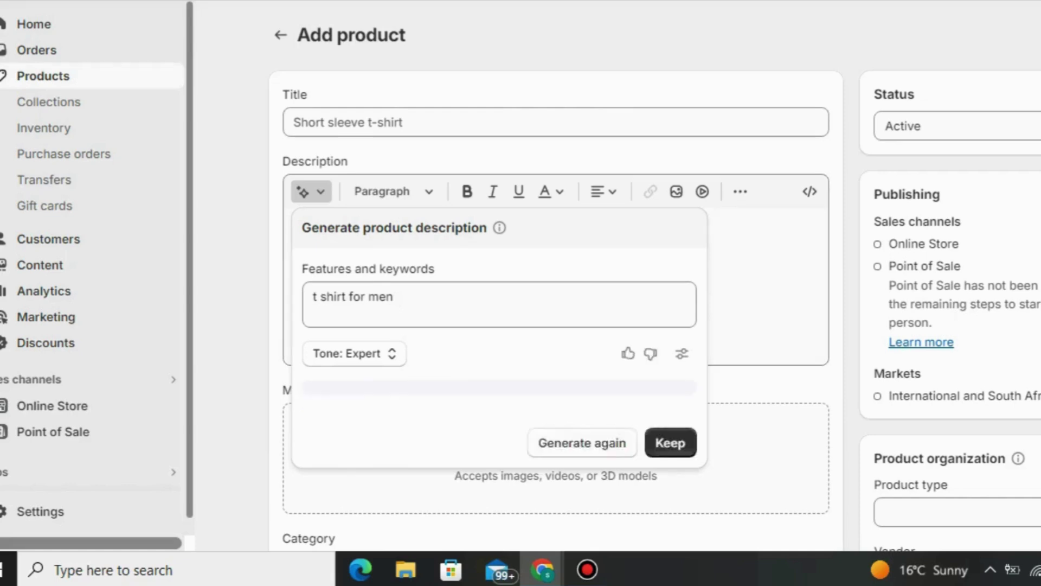
scroll(542, 272, down, 1)
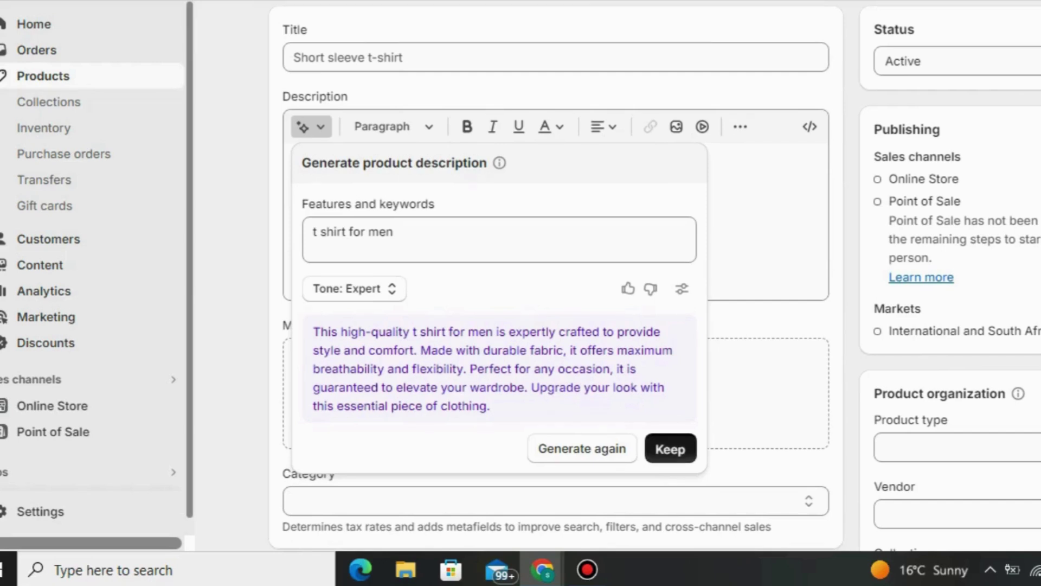
click(670, 448)
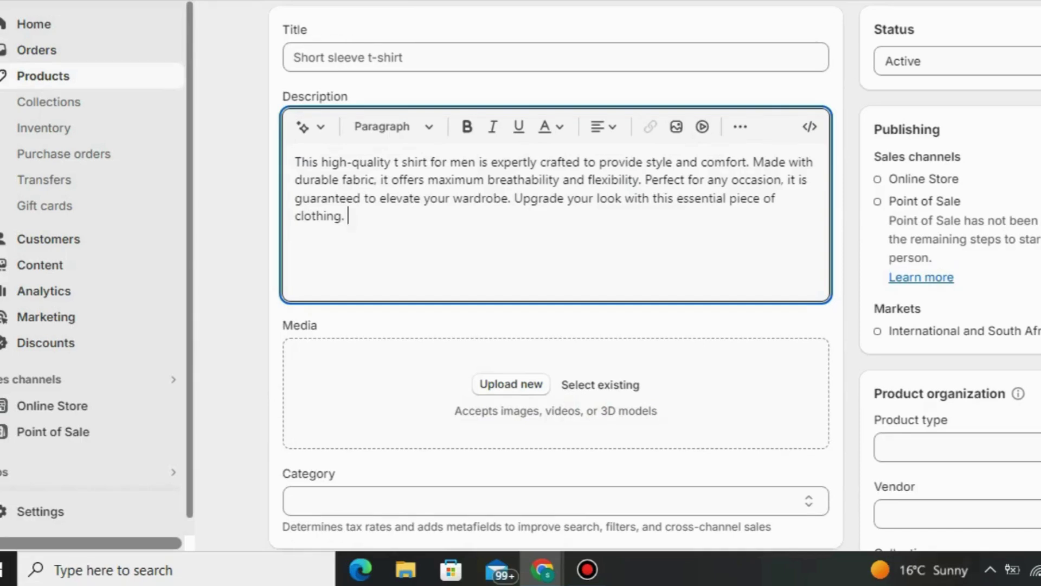
Set the product's category to Apparel & Accessories.
scroll(654, 275, down, 2)
scroll(655, 275, down, 3)
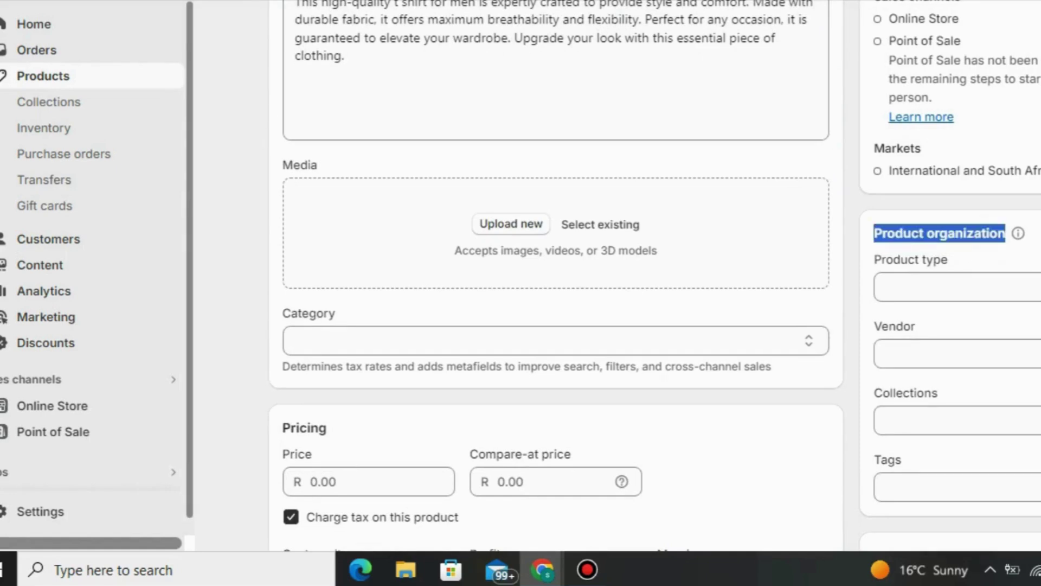
scroll(556, 293, down, 1)
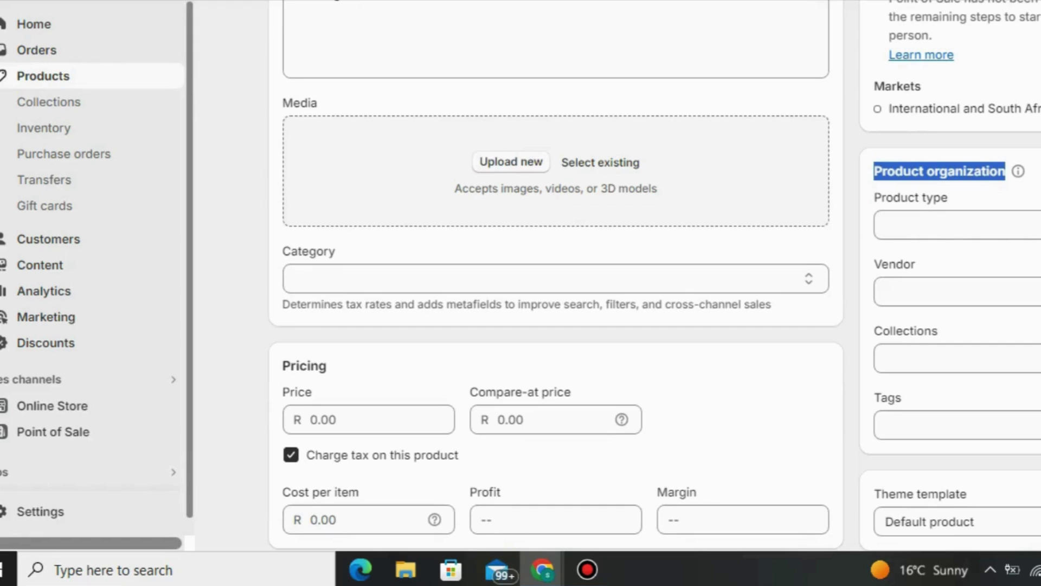
click(555, 278)
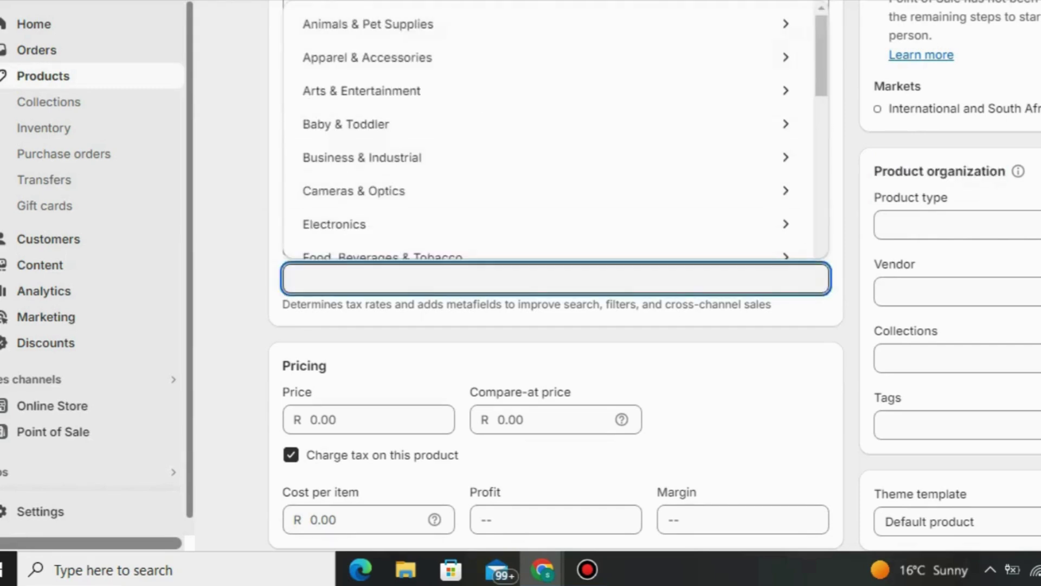
key(Escape)
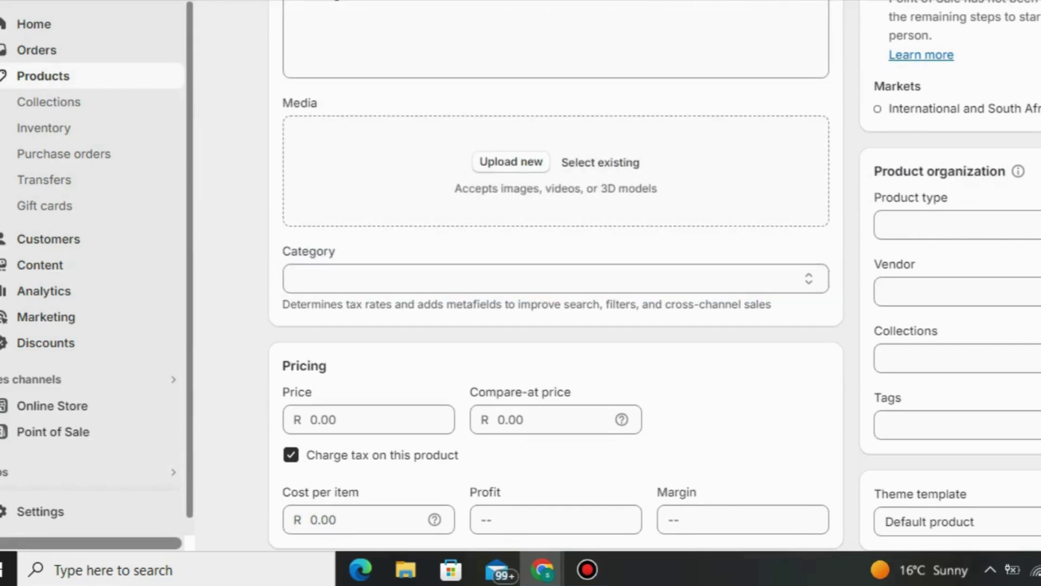
click(556, 278)
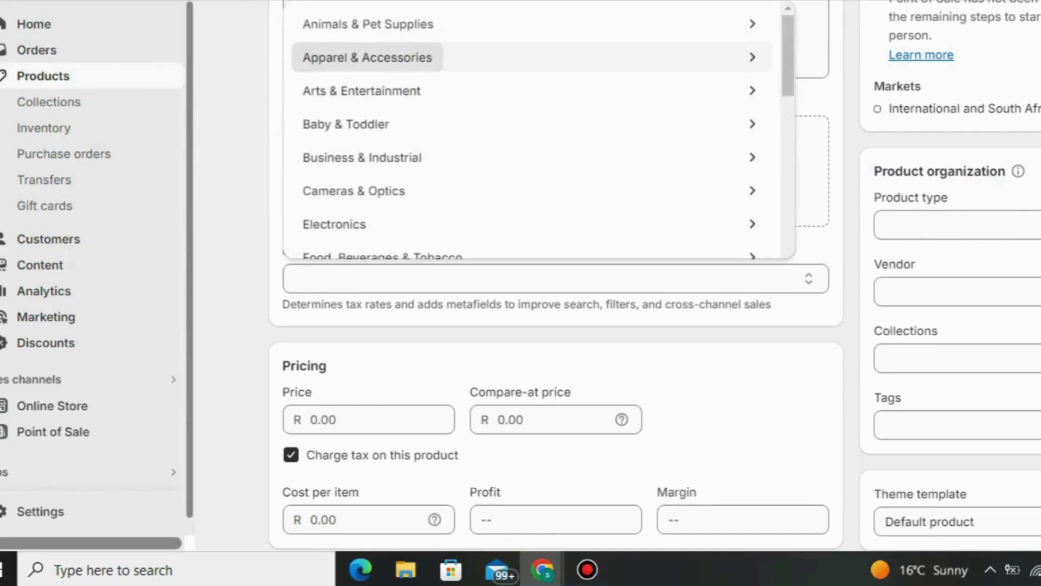
click(367, 57)
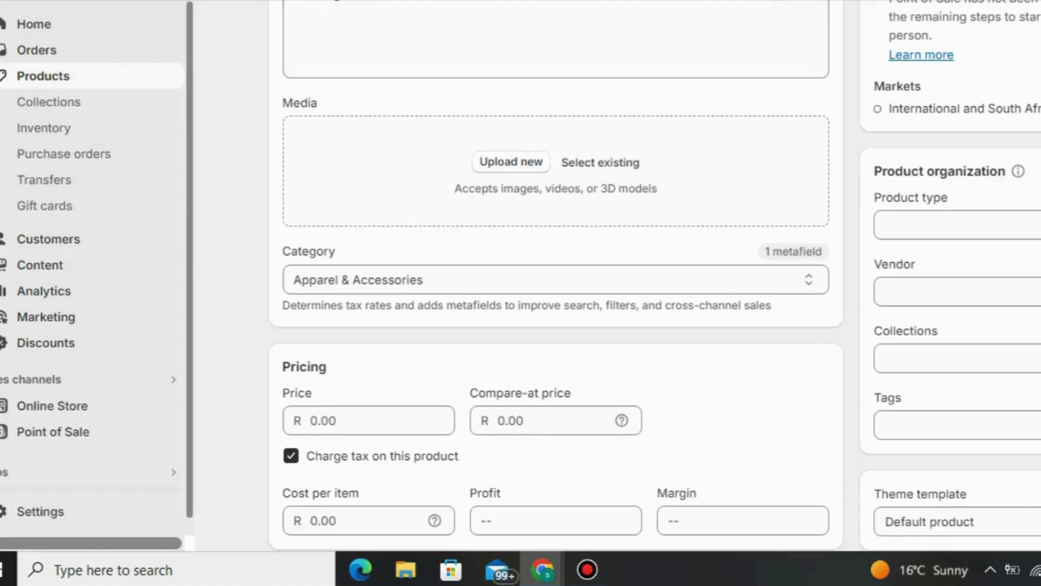
Set the product's price to R 45, its compare-at price to R 65 and its cost per item to R 23.
scroll(555, 275, down, 3)
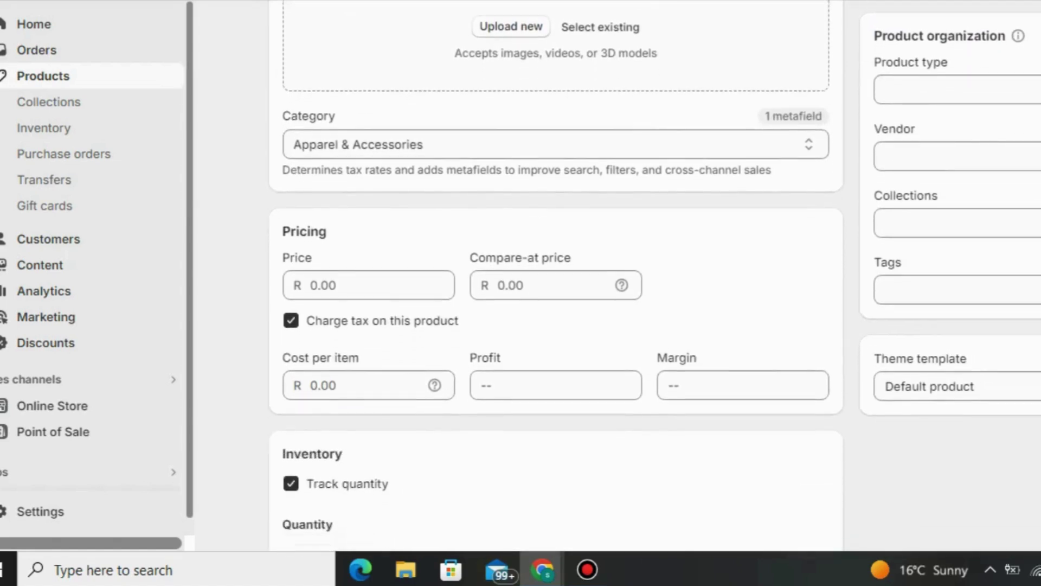
scroll(555, 276, down, 1)
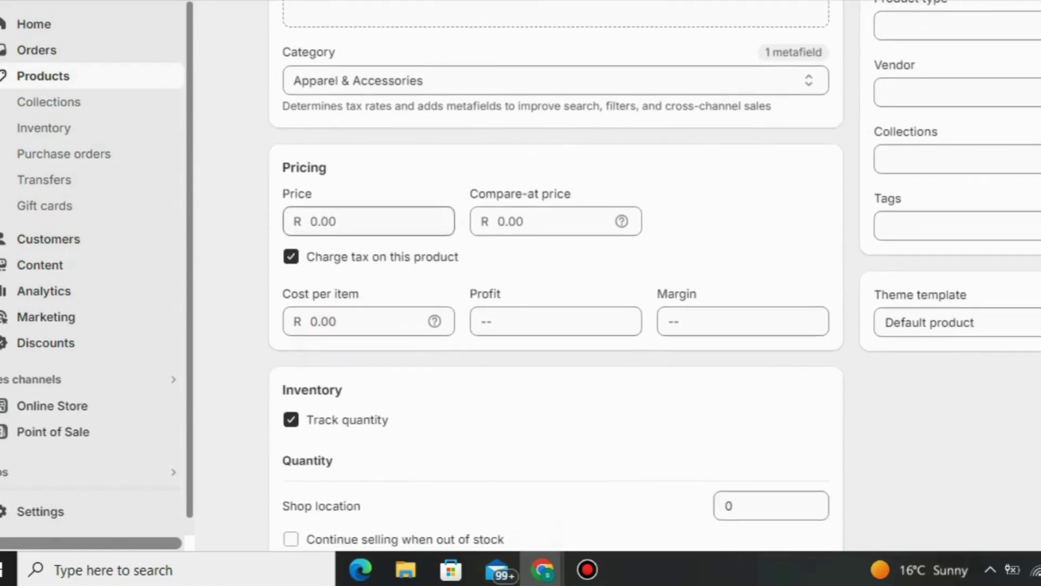
click(368, 220)
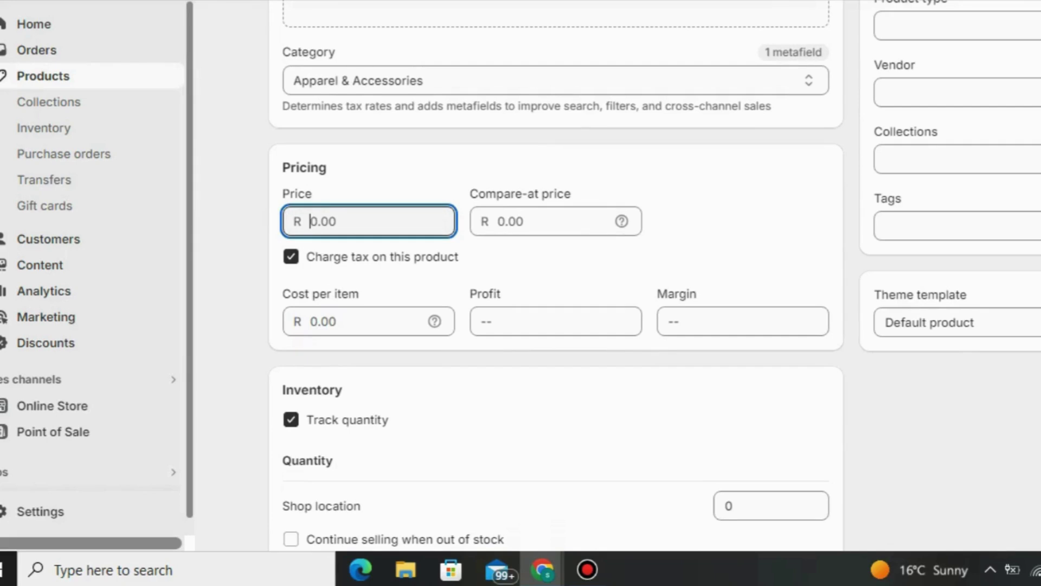
text(45)
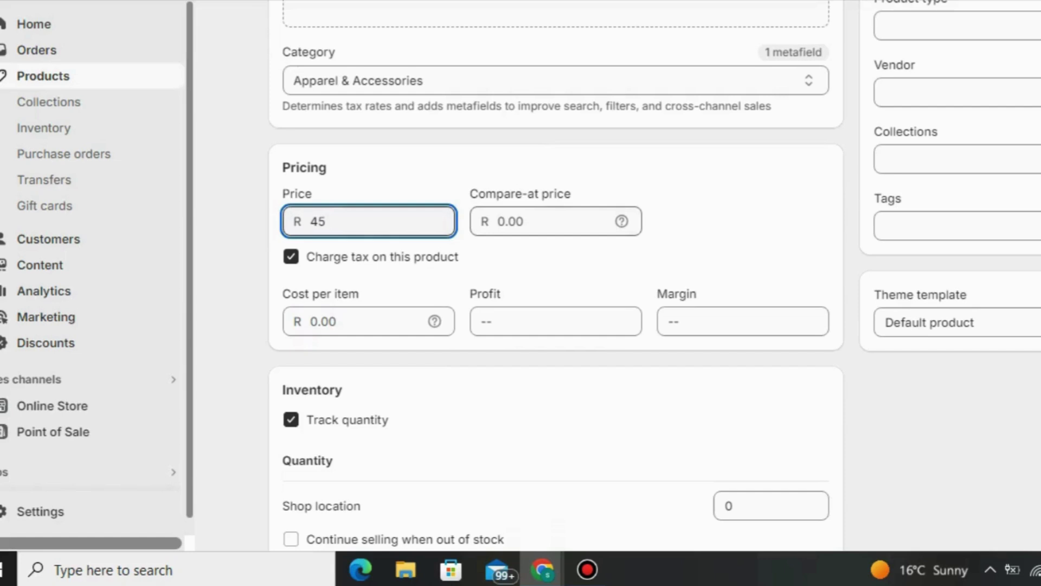
click(497, 221)
text(65)
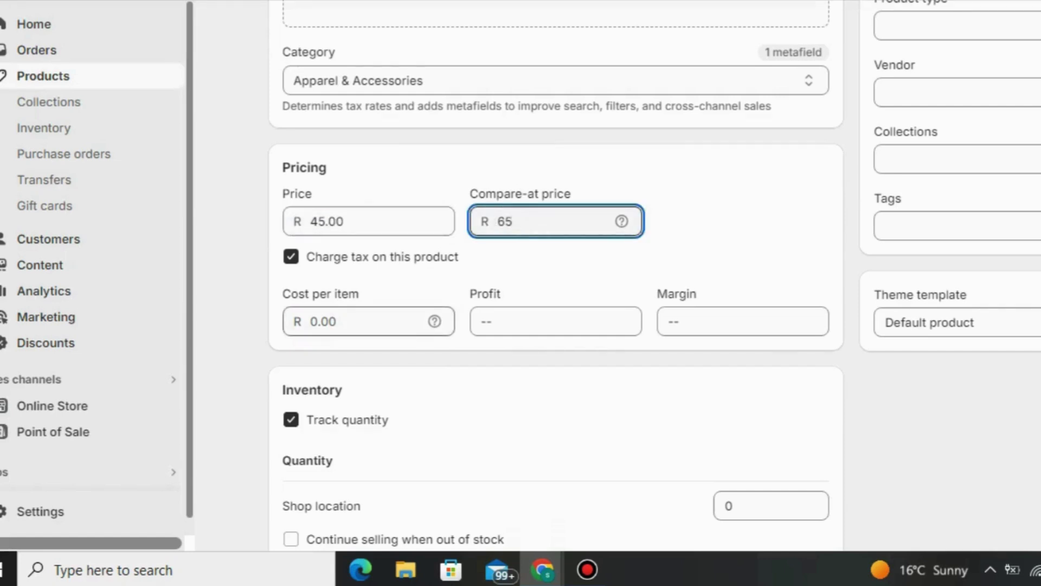
click(311, 321)
text(23)
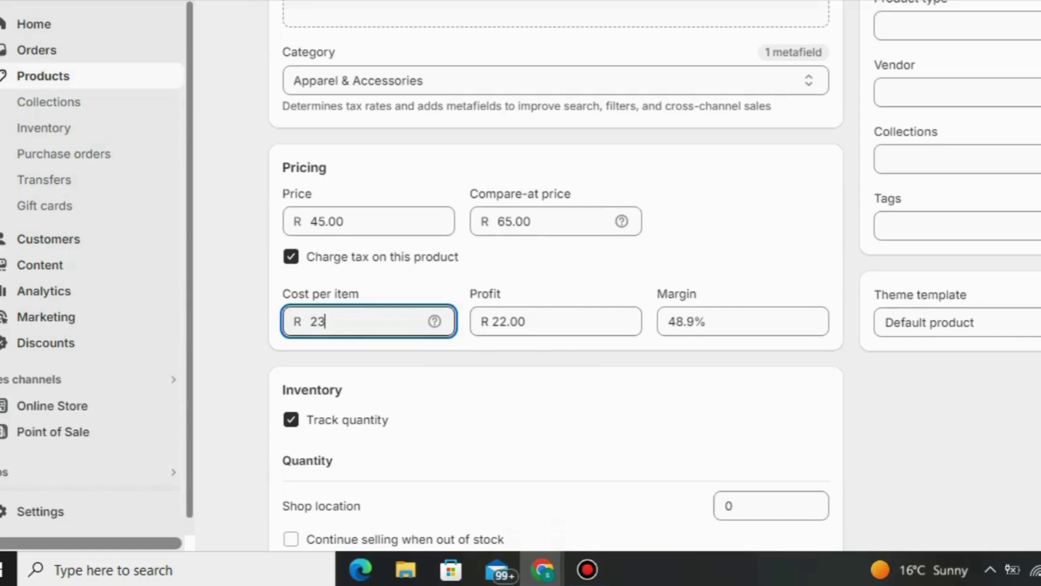
triple_click(919, 295)
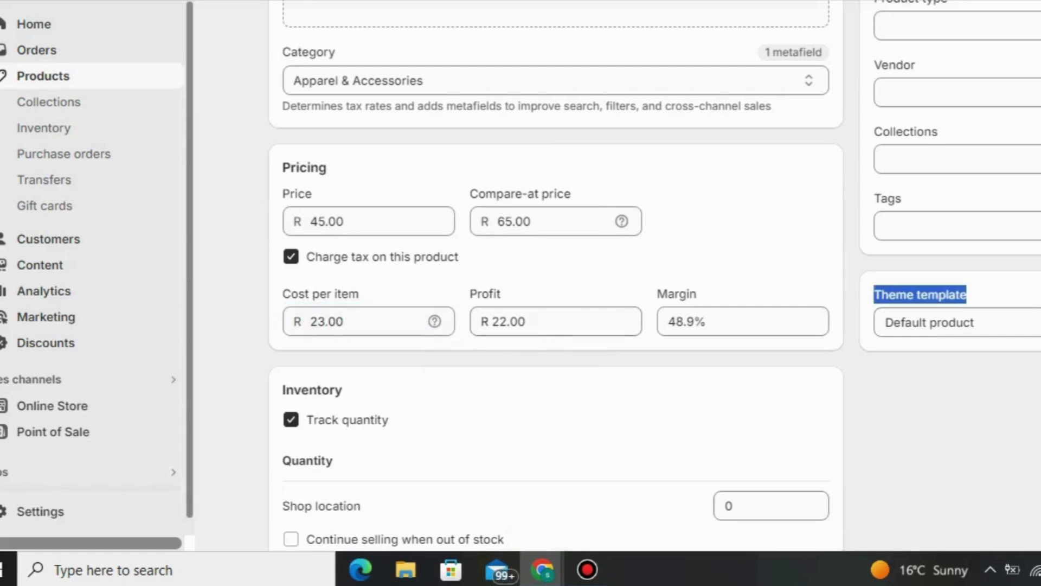
Examine the inventory, shipping and variants sections of the product form.
scroll(654, 275, down, 2)
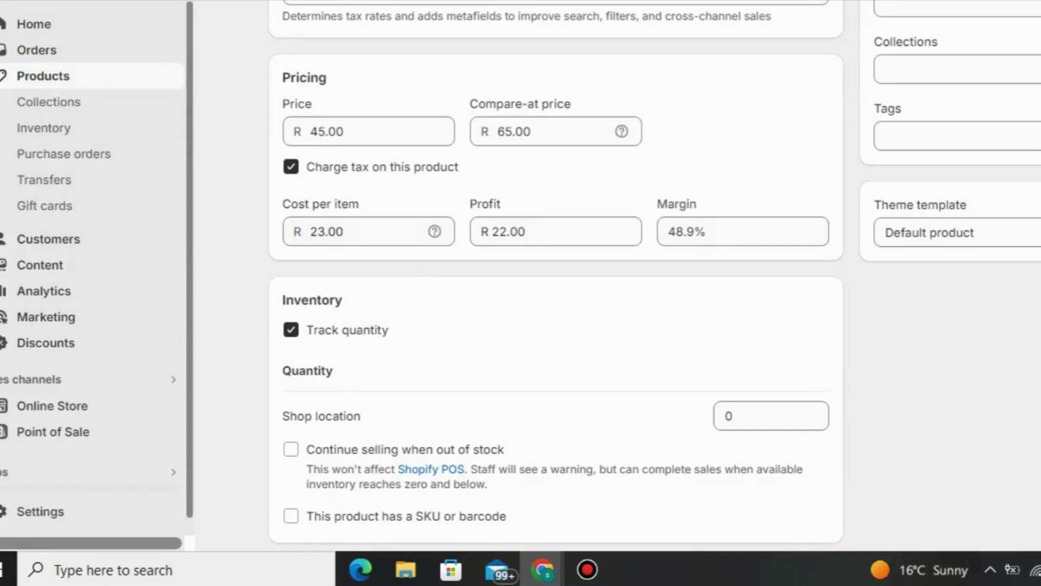
scroll(555, 271, down, 1)
scroll(555, 271, down, 8)
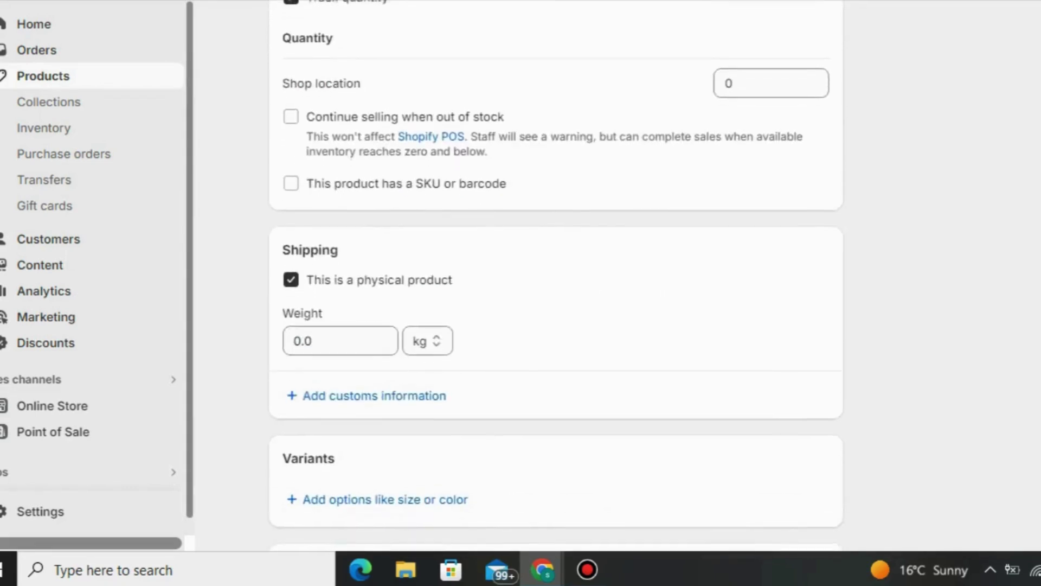
scroll(555, 271, up, 1)
scroll(555, 272, up, 1)
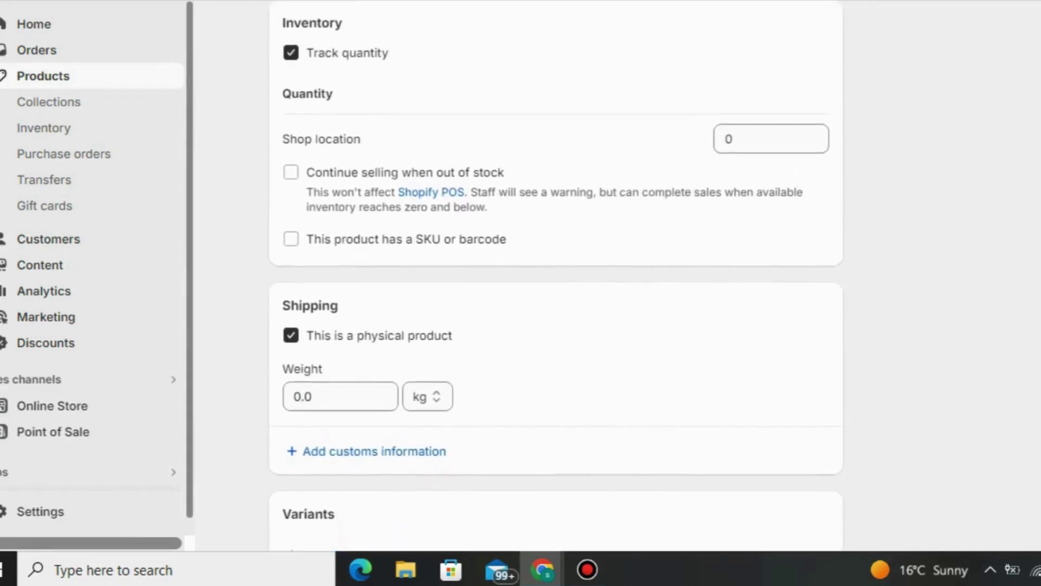
scroll(556, 271, down, 2)
scroll(555, 271, down, 6)
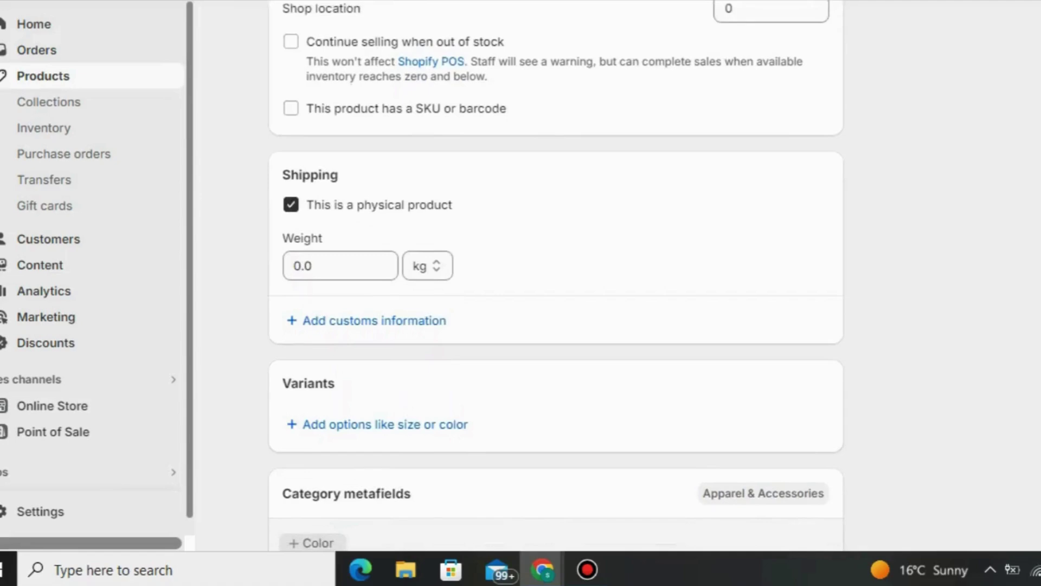
scroll(555, 271, up, 1)
scroll(555, 271, up, 10)
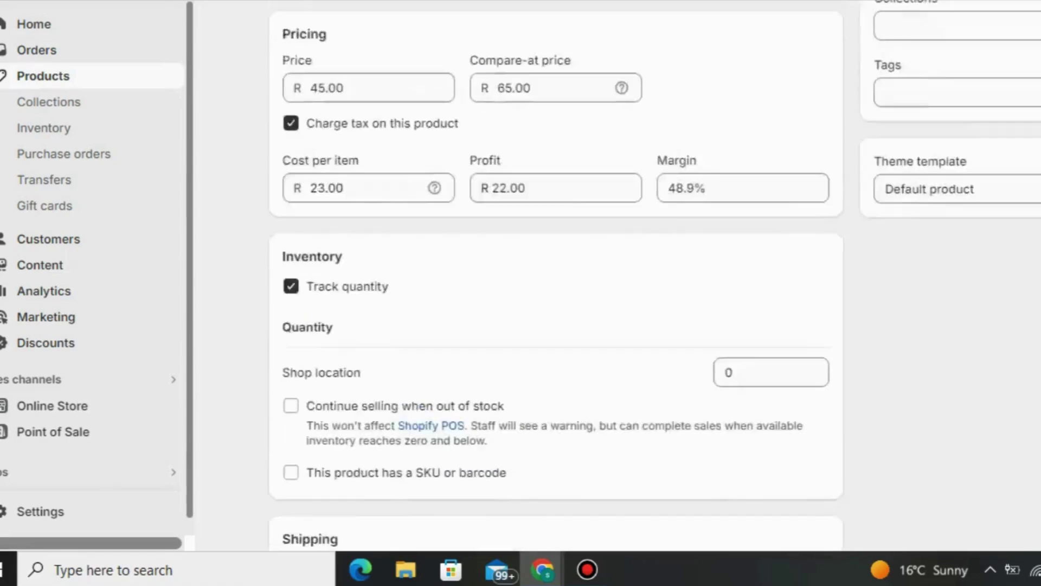
scroll(555, 271, up, 3)
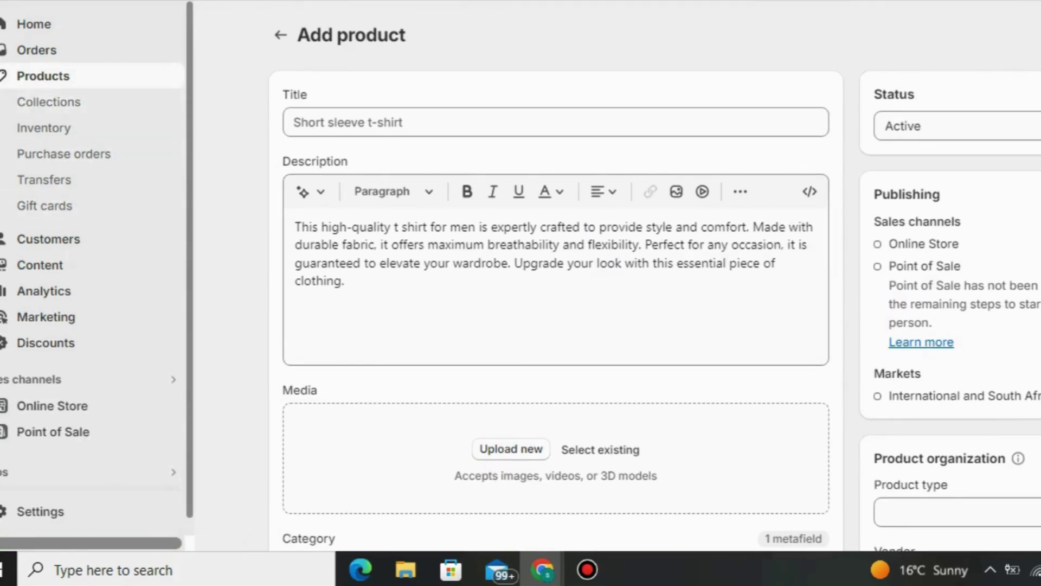
Leave the product form without saving and view the store's collections and customers pages.
key(alt+Left)
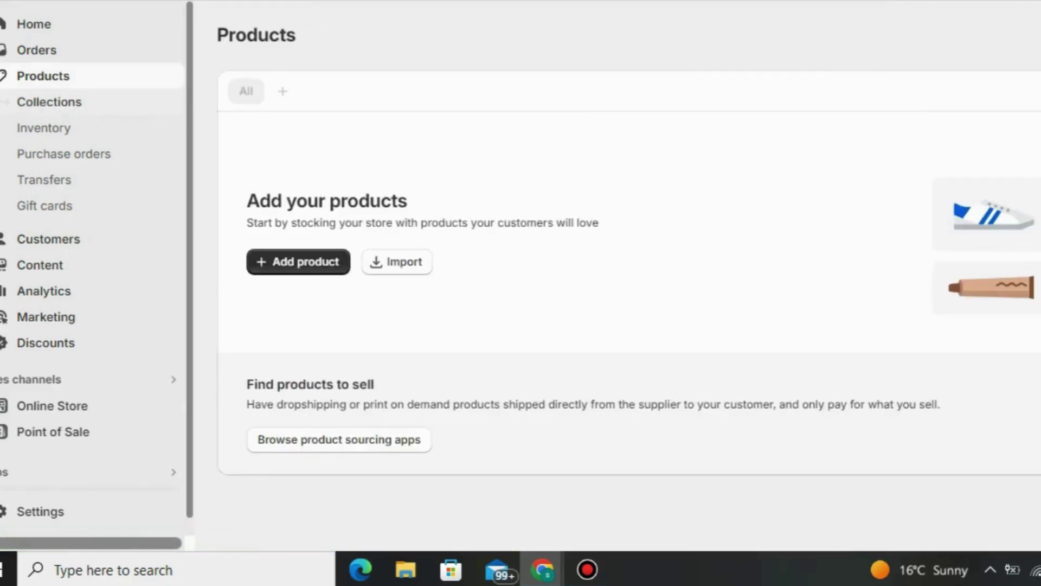
click(4, 97)
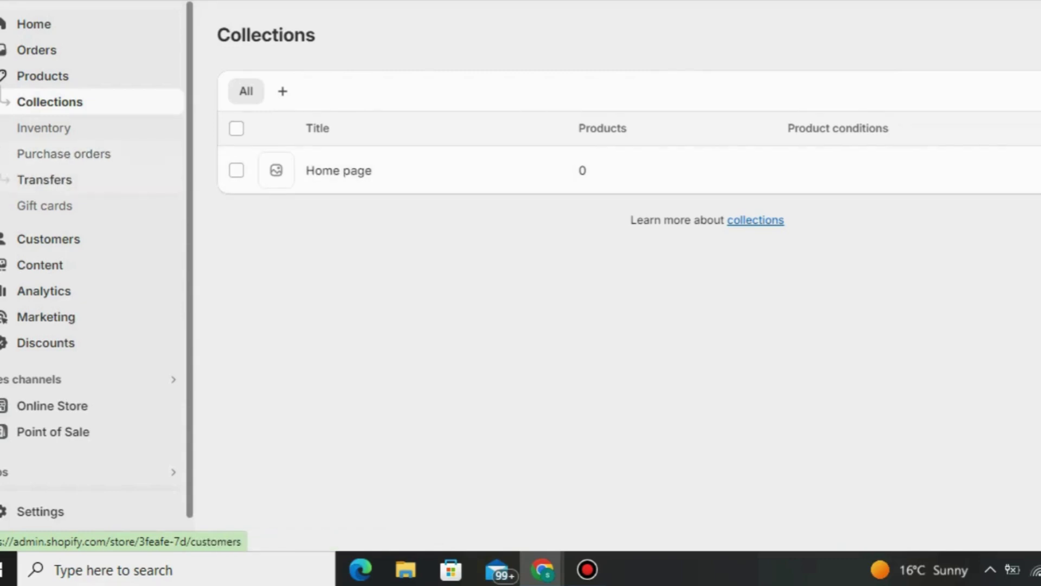
click(48, 238)
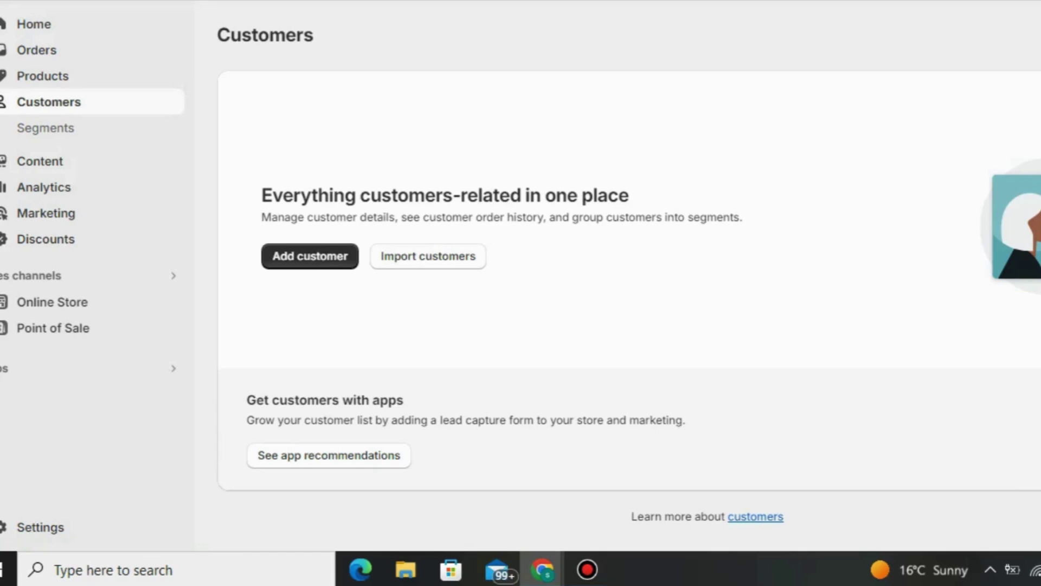
View the metaobjects content page and examine the analytics dashboard's reports from total sales through top selling products.
click(6, 161)
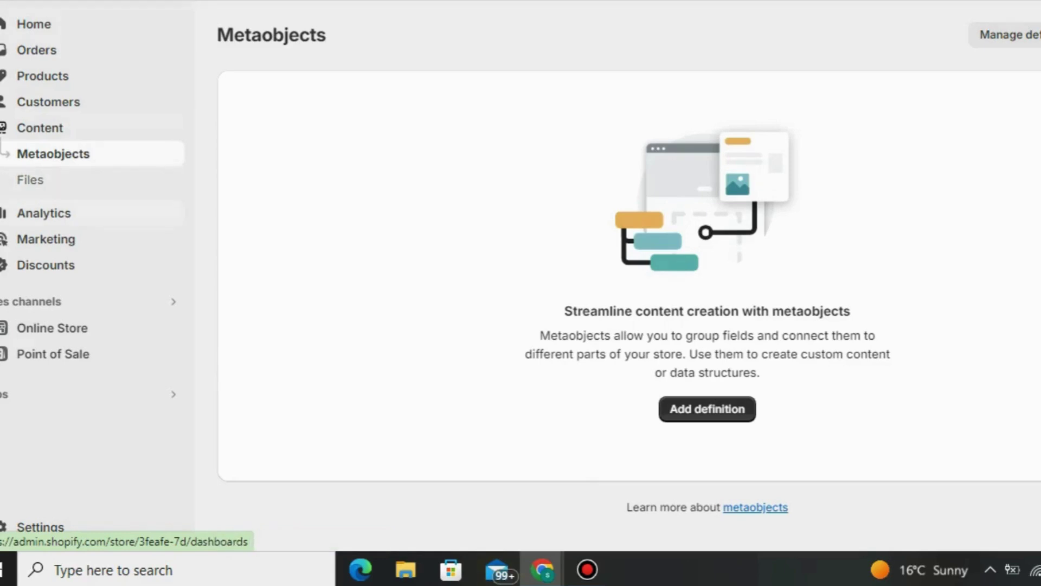
click(43, 213)
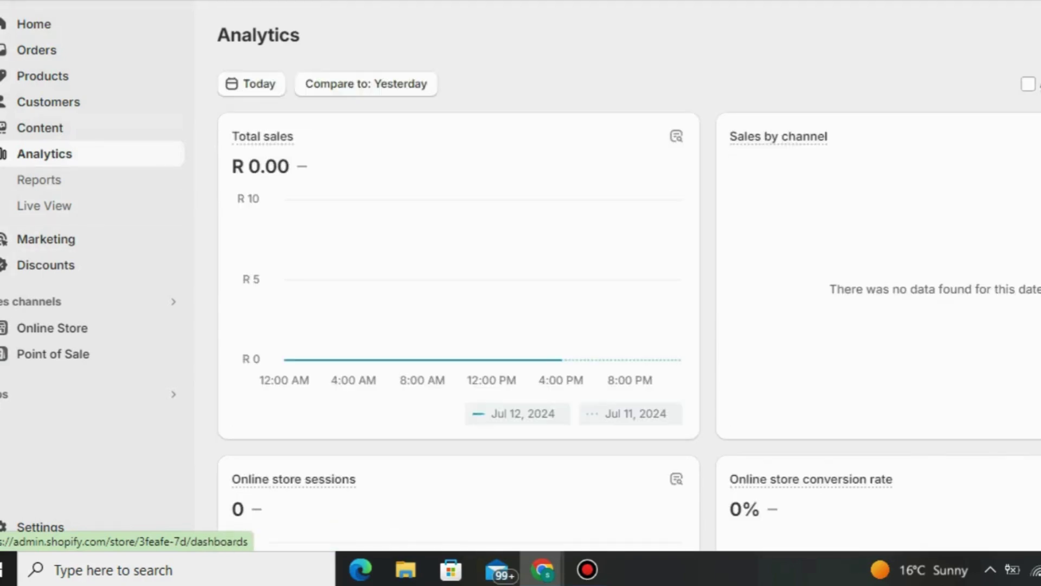
scroll(629, 285, down, 1)
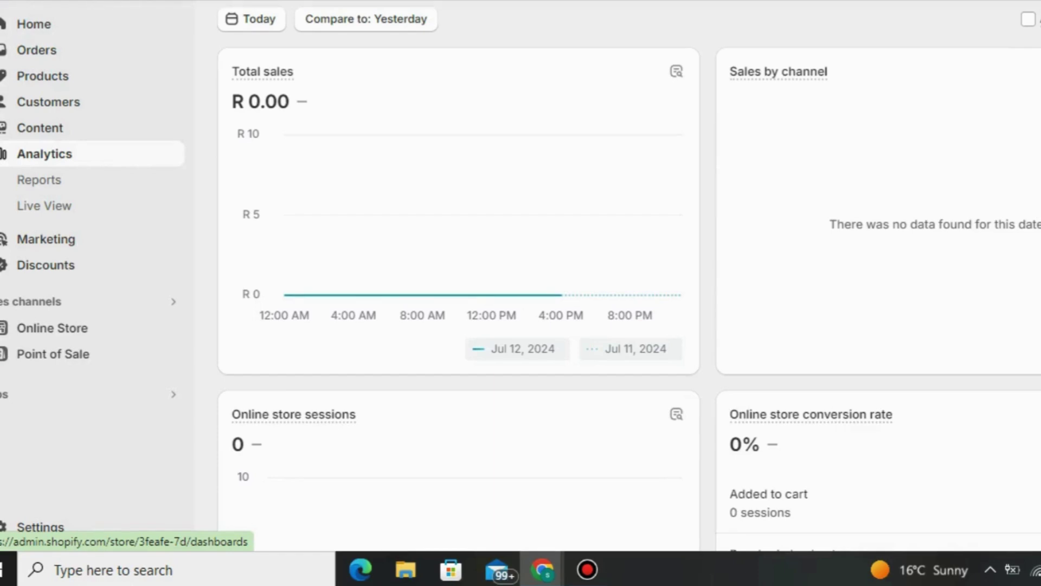
scroll(629, 287, down, 1)
scroll(629, 277, down, 4)
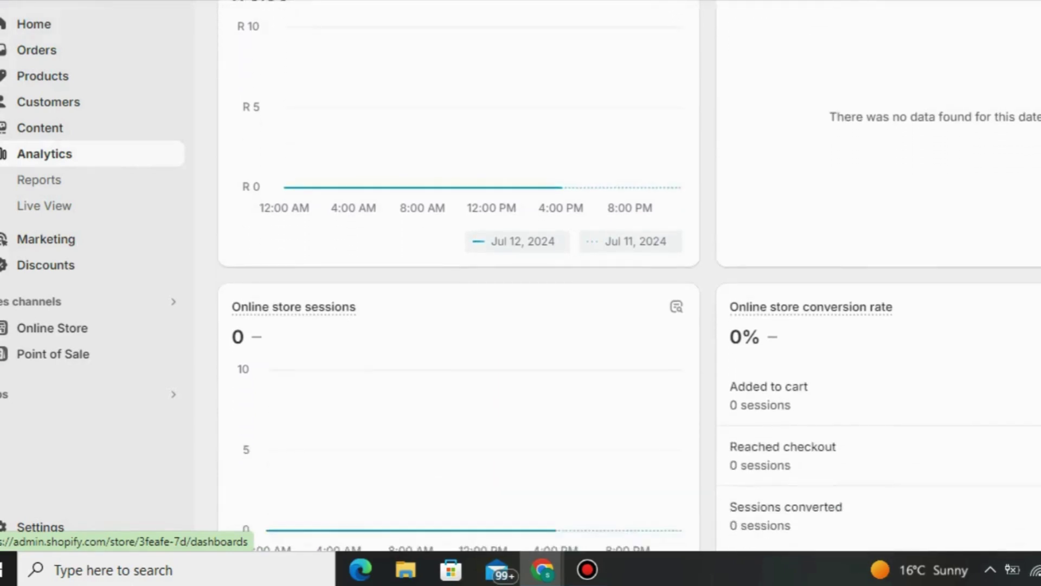
scroll(629, 282, down, 1)
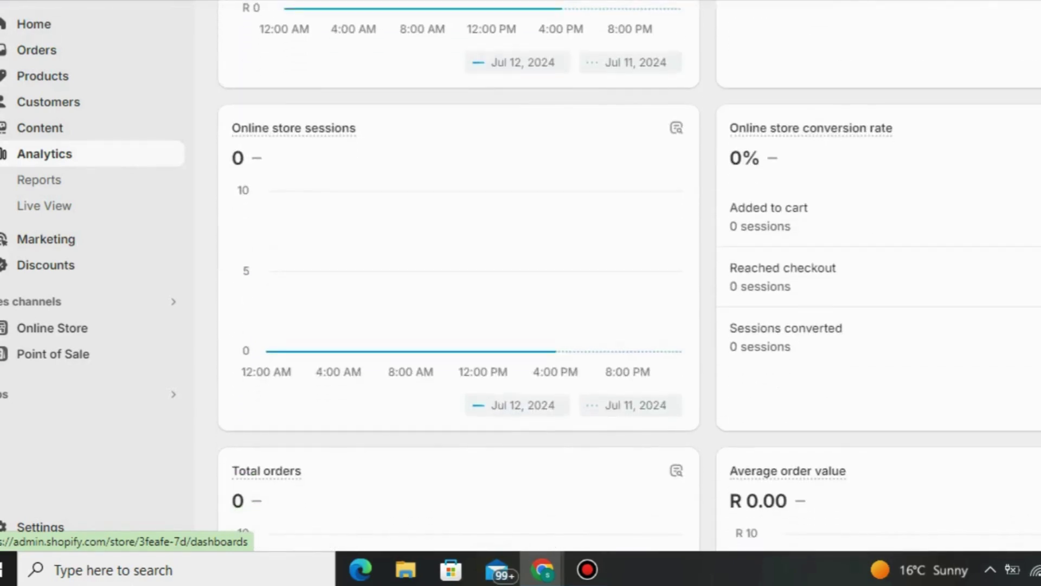
scroll(629, 282, down, 3)
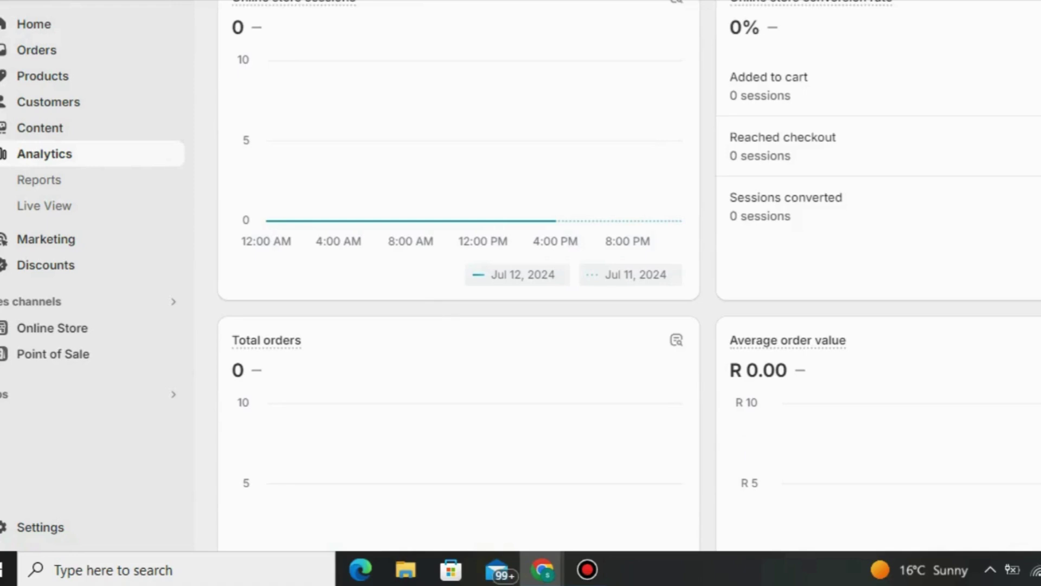
scroll(629, 276, down, 7)
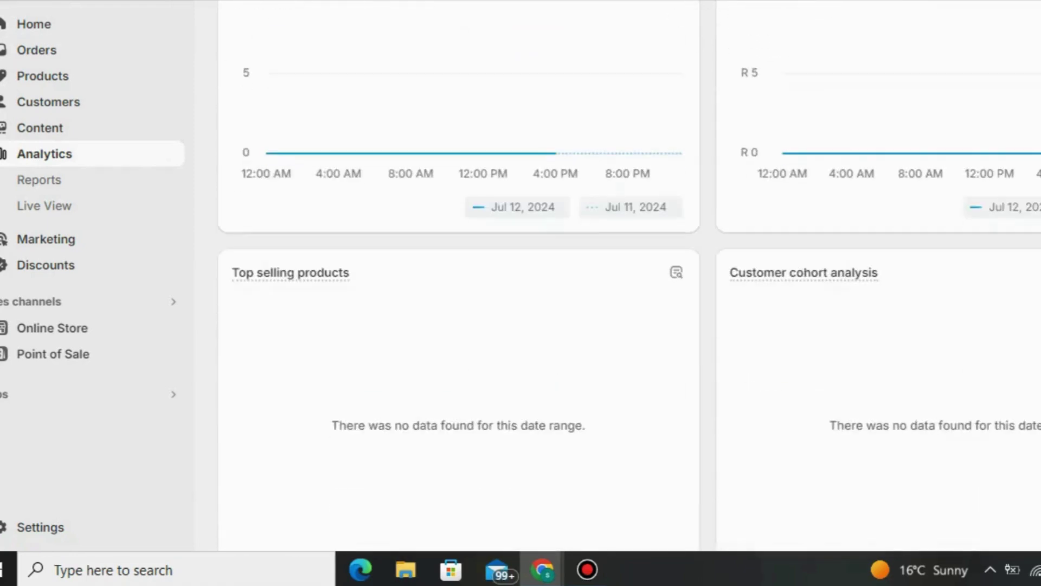
scroll(629, 282, down, 2)
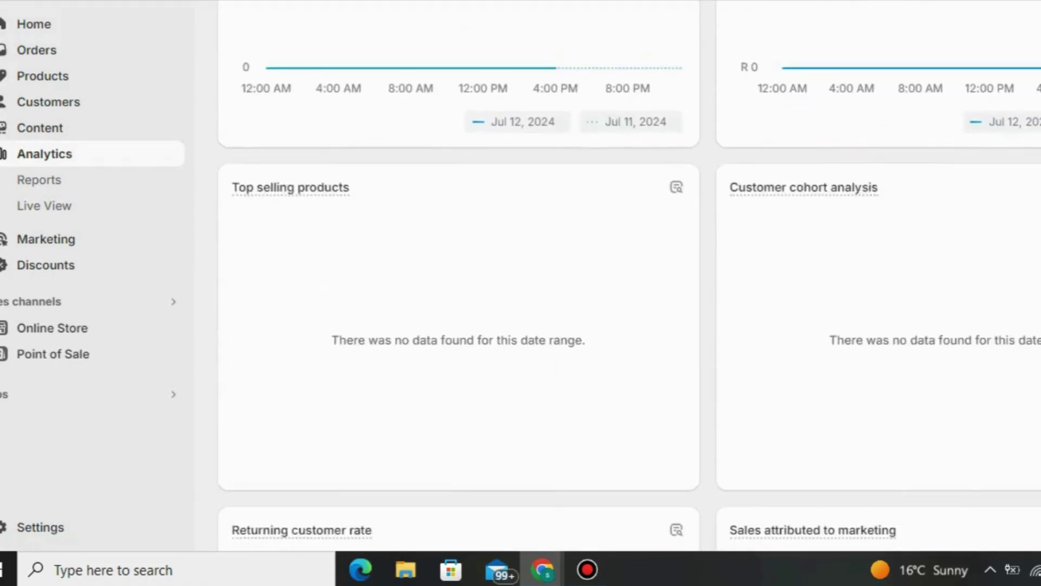
mouse_move(290, 165)
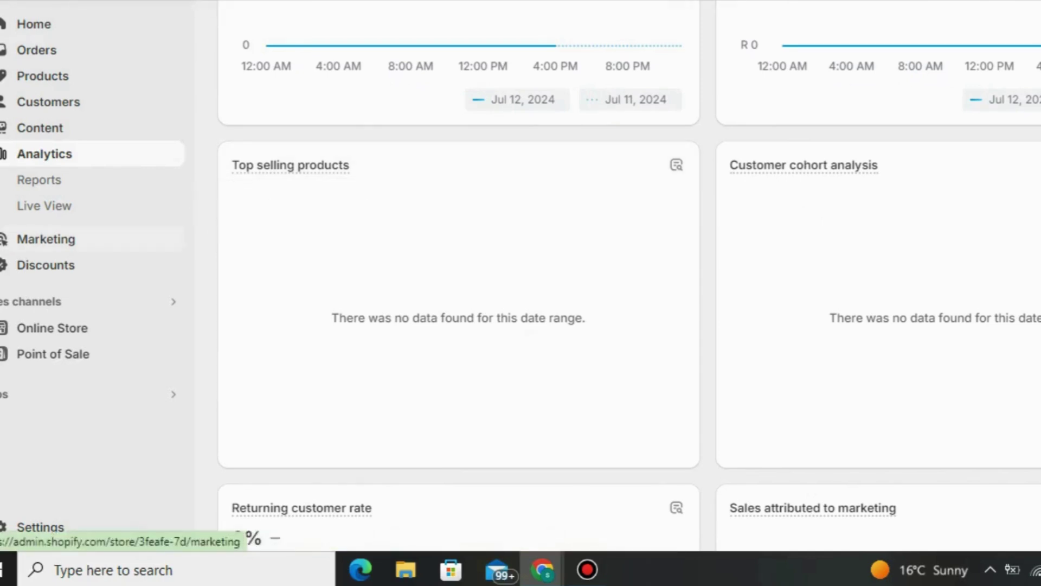
Examine the marketing overview, including sales and orders attributed to marketing and the top marketing channels.
click(46, 239)
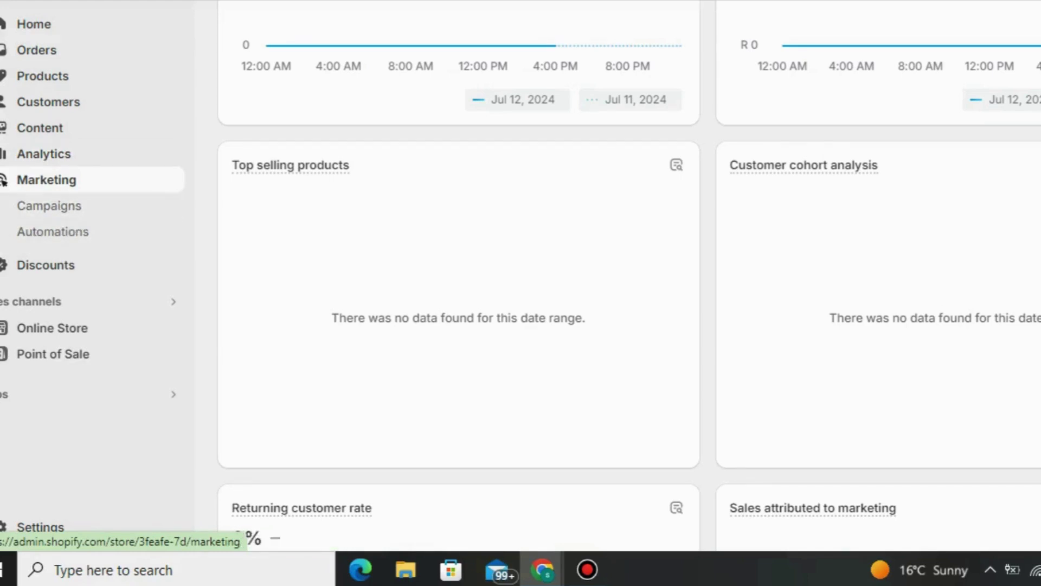
click(4, 181)
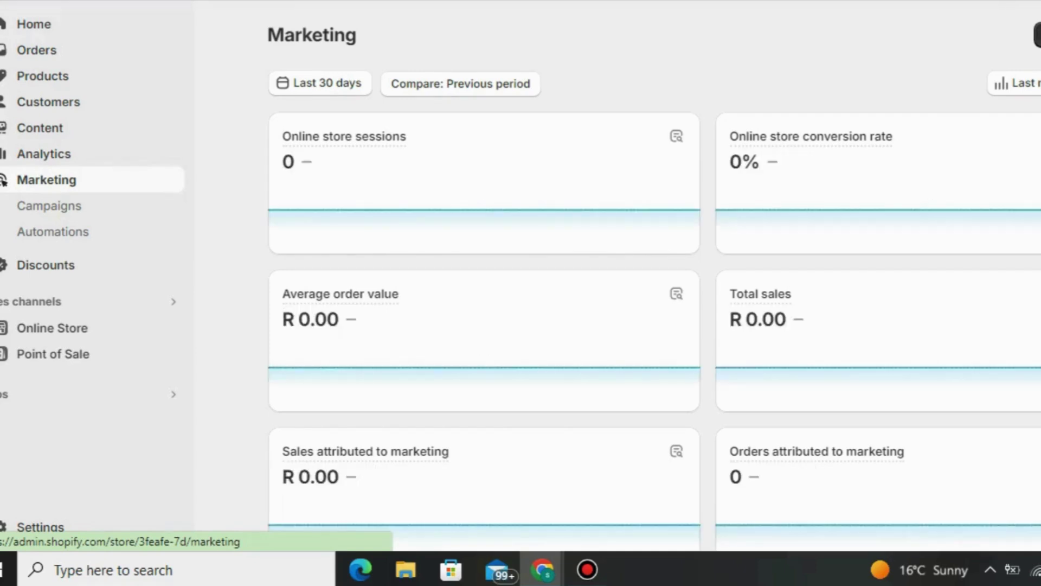
scroll(4, 181, down, 4)
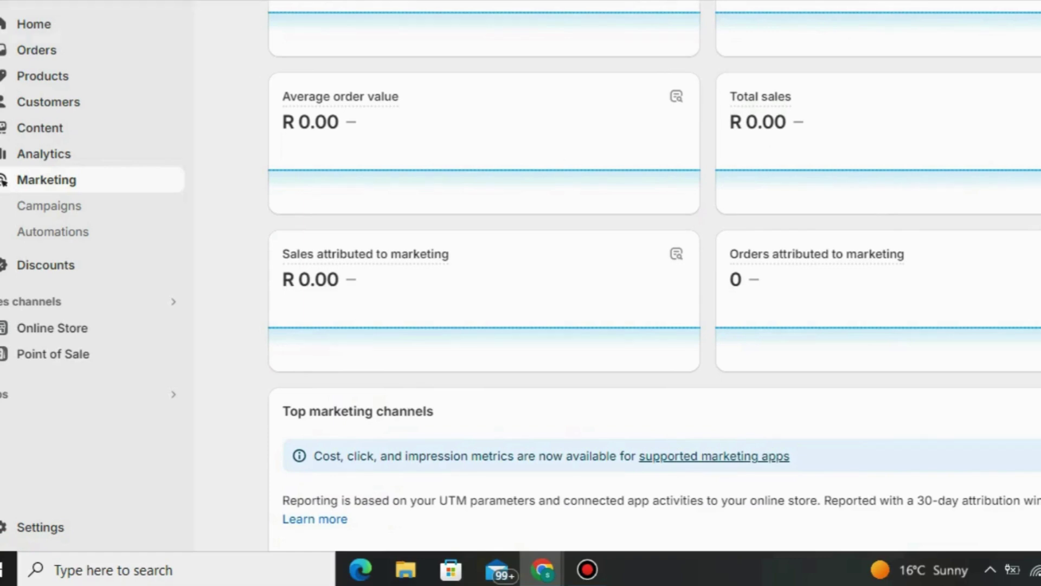
drag(283, 254, 905, 254)
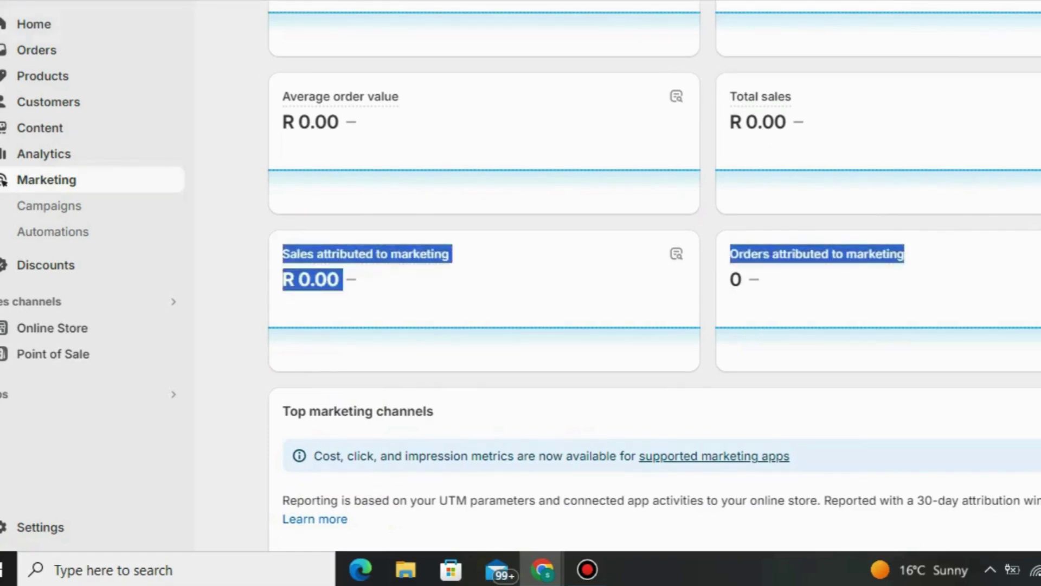
scroll(654, 293, down, 3)
scroll(3, 181, down, 1)
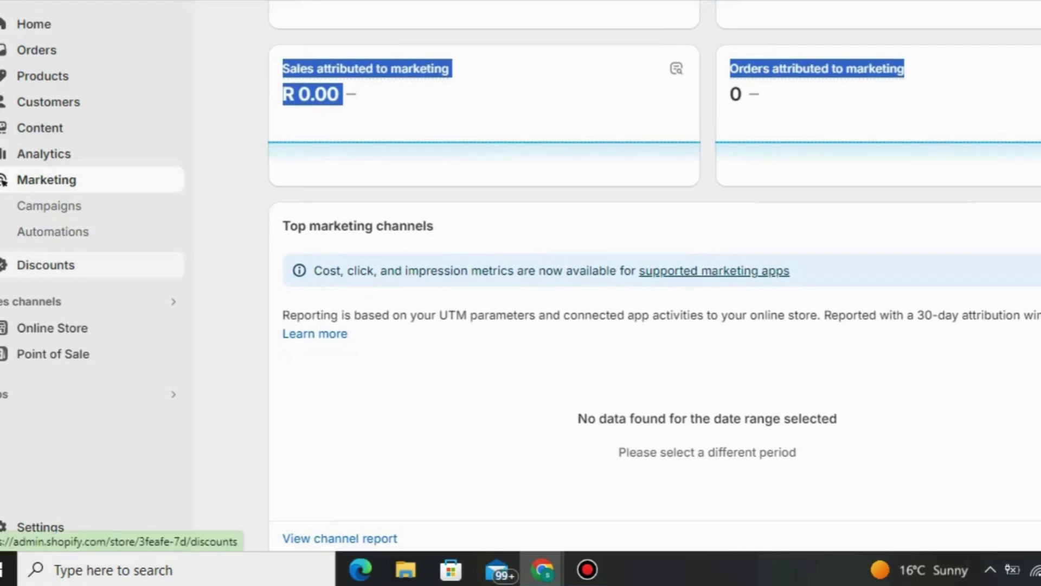
View the discounts page and look through the online store's current theme, theme library and popular free themes.
click(5, 265)
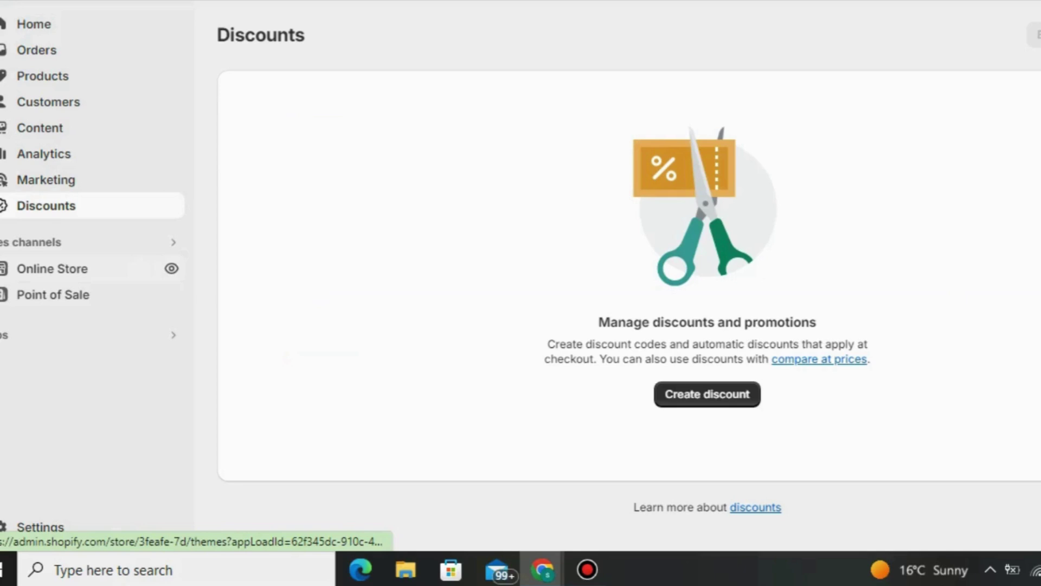
click(52, 268)
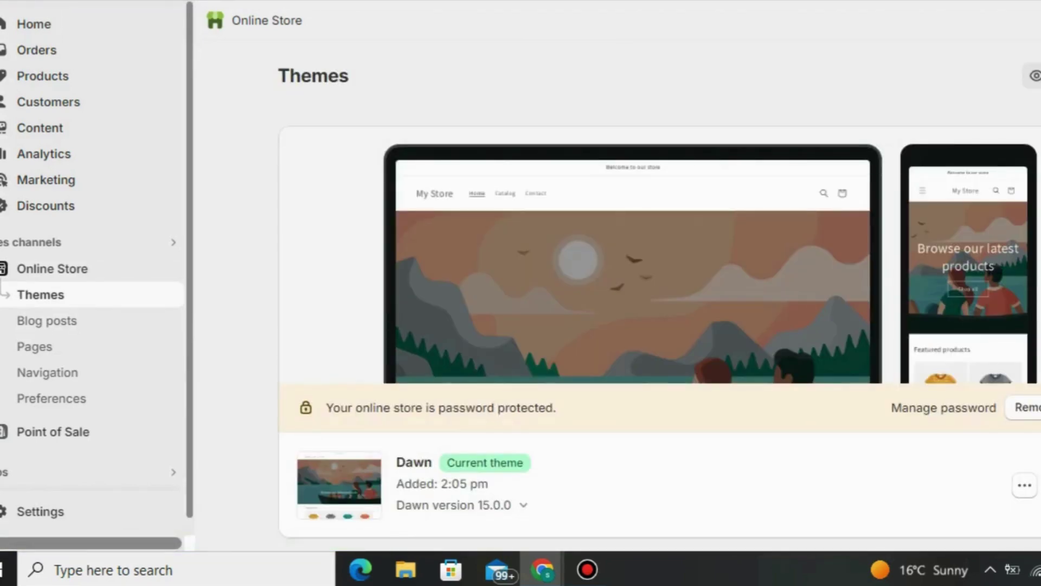
scroll(659, 303, down, 2)
scroll(661, 275, down, 8)
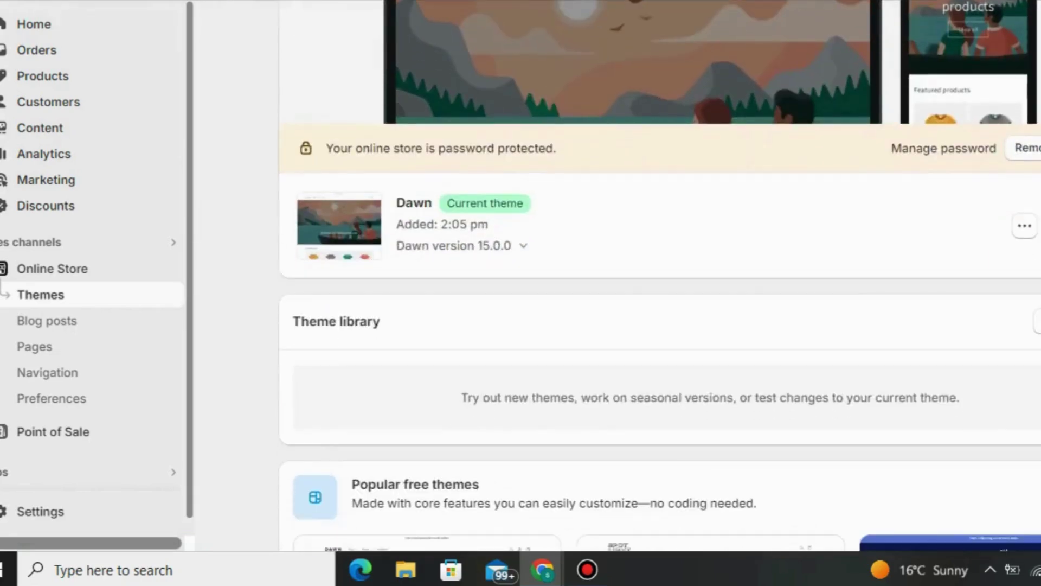
scroll(660, 275, down, 3)
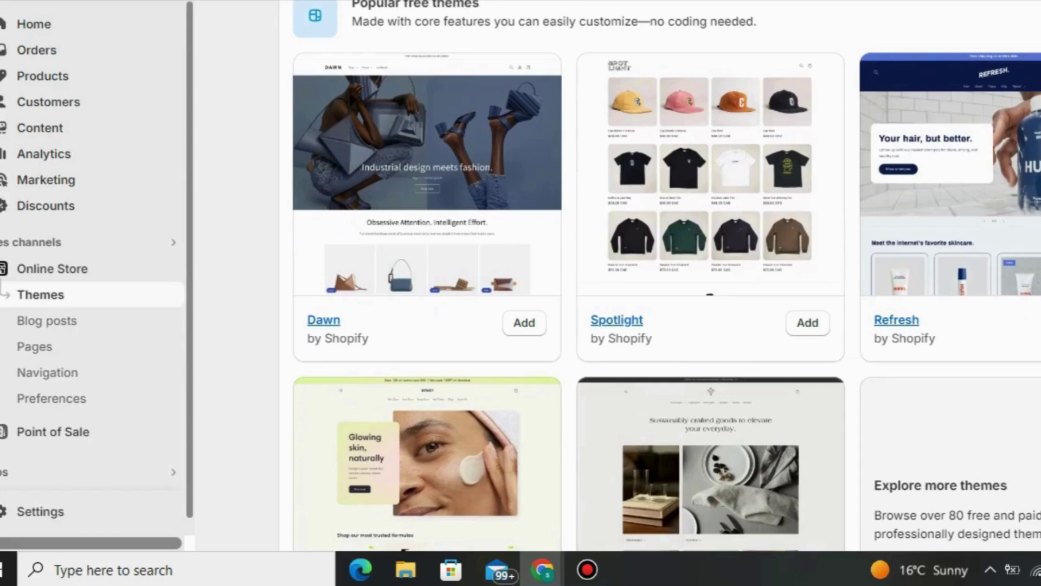
scroll(666, 276, down, 3)
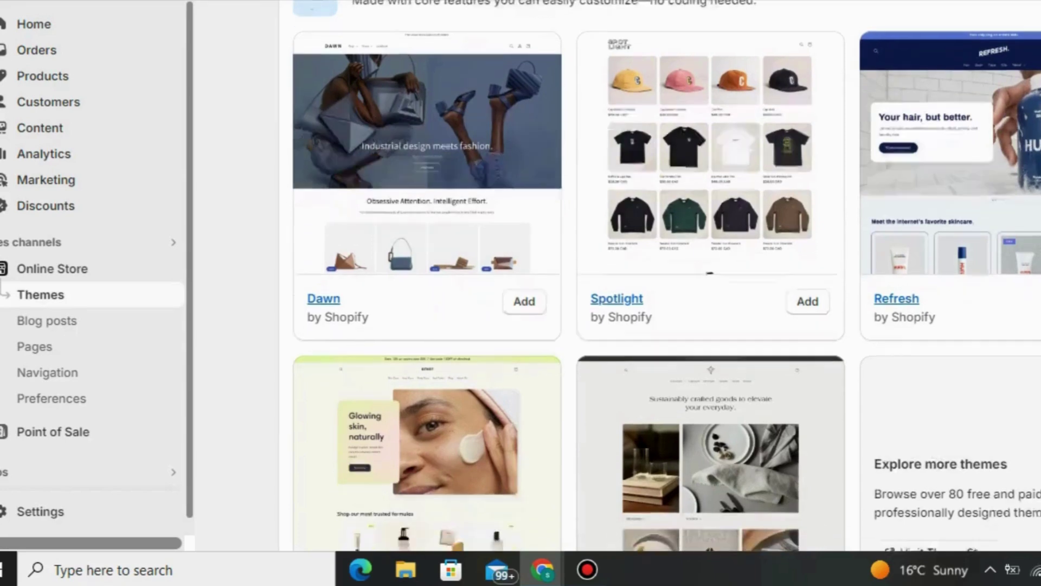
scroll(665, 276, down, 2)
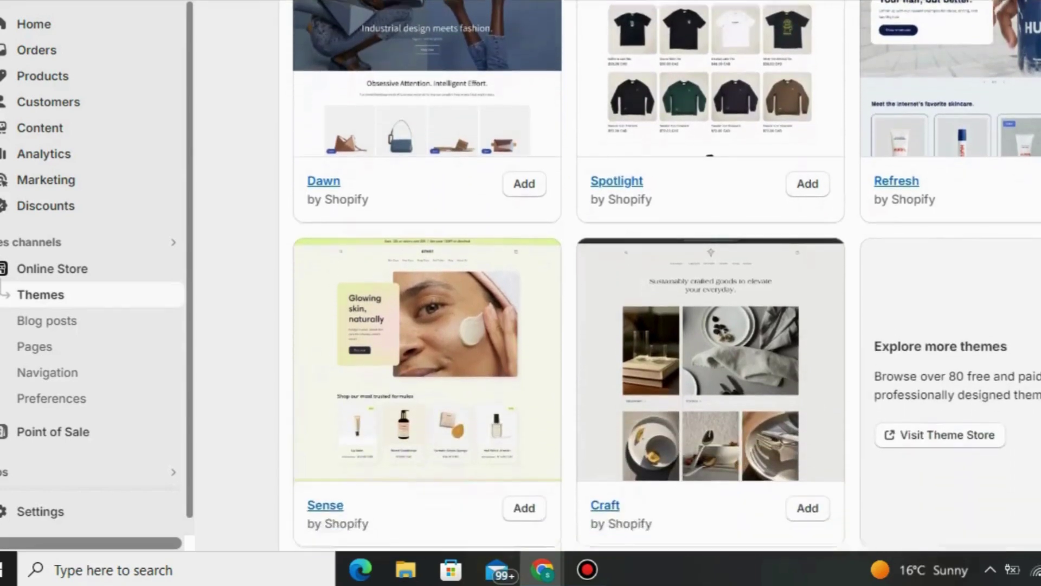